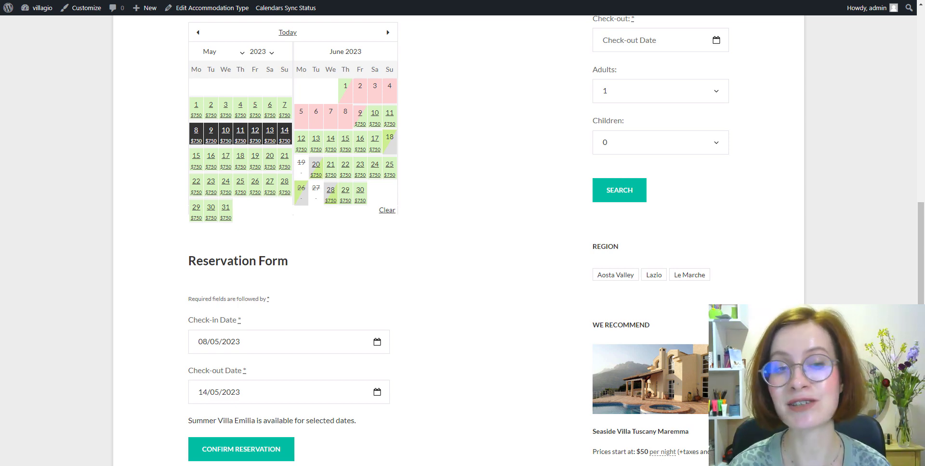
Try the stay dates 21–22 June 2023 and 22–24 May 2023 in the villa's availability calendar.
key("ctrl+Tab")
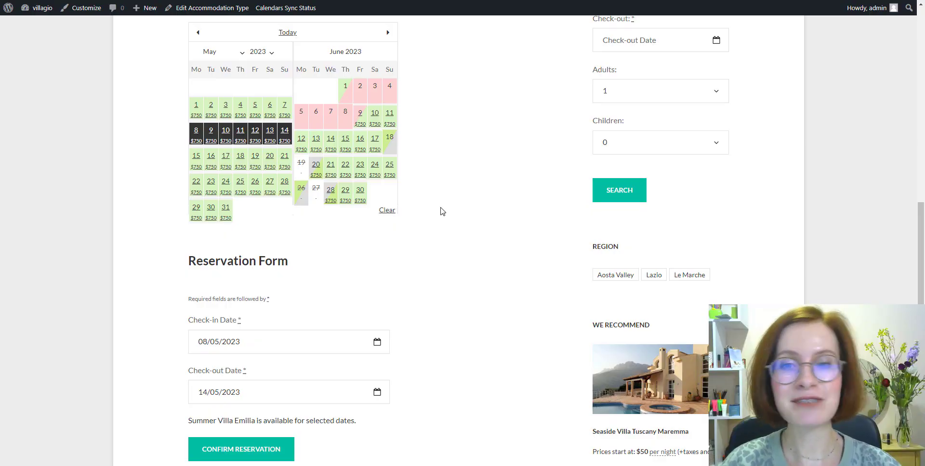
left_click(331, 171)
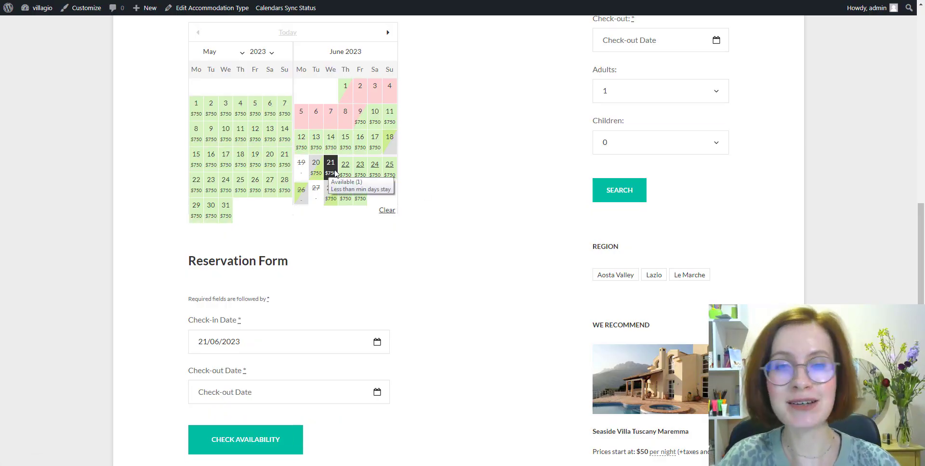
left_click(349, 175)
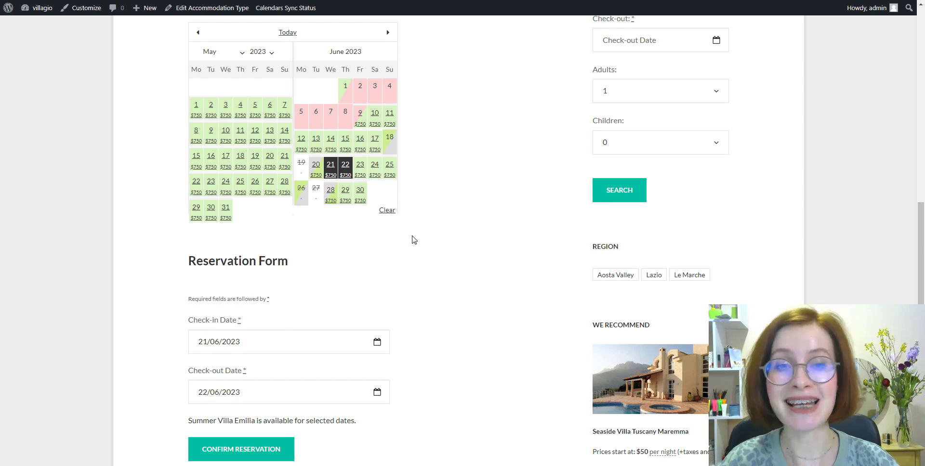
left_click(195, 188)
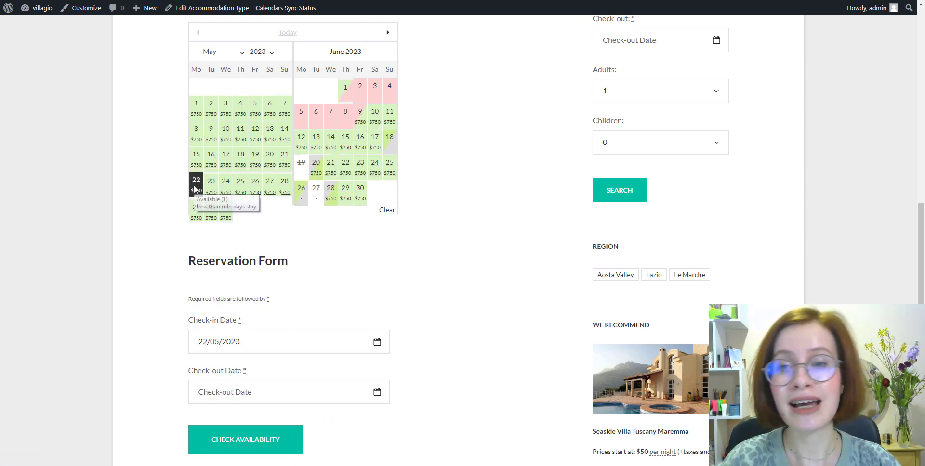
left_click(226, 192)
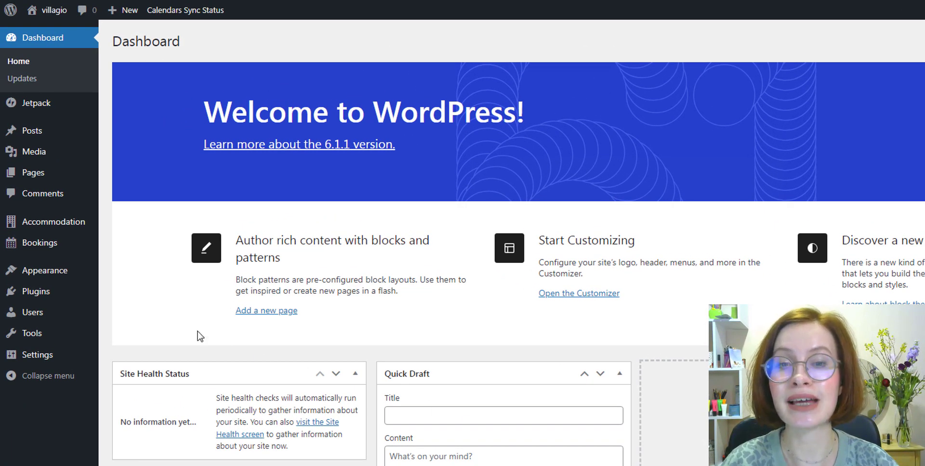
In the Accommodation settings, enable Skip Search Results for direct booking from accommodation pages and save the changes.
mouse_move(78, 233)
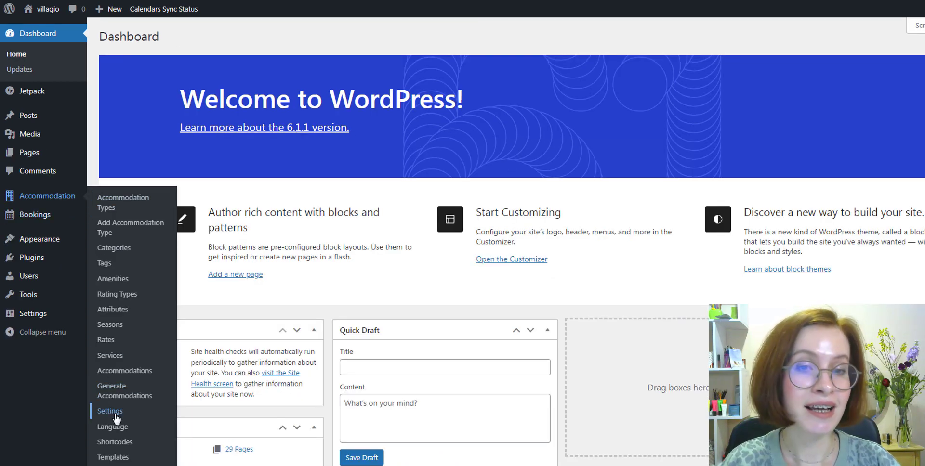
left_click(115, 415)
scroll(663, 322, "down", 8)
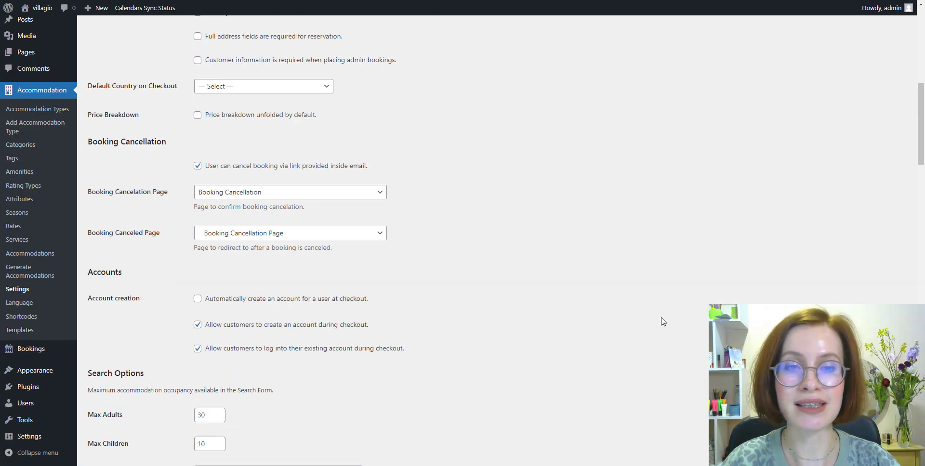
scroll(663, 322, "down", 5)
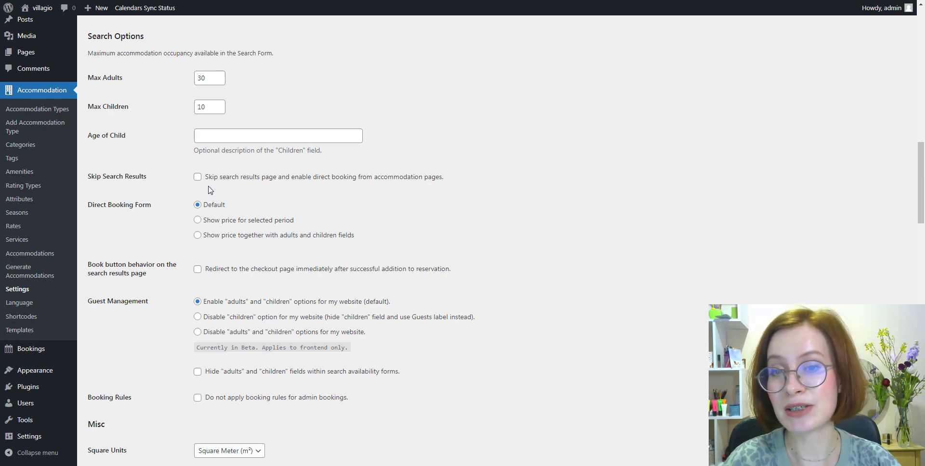
left_click(198, 176)
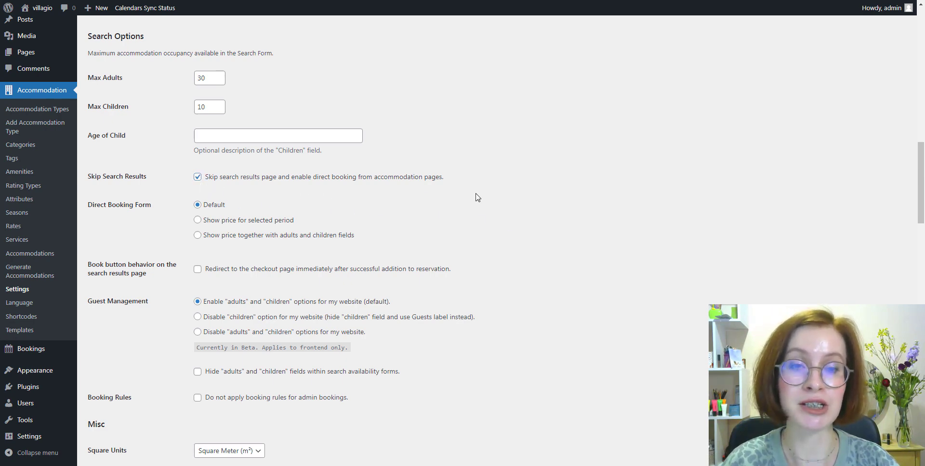
scroll(483, 198, "down", 20)
scroll(484, 199, "down", 3)
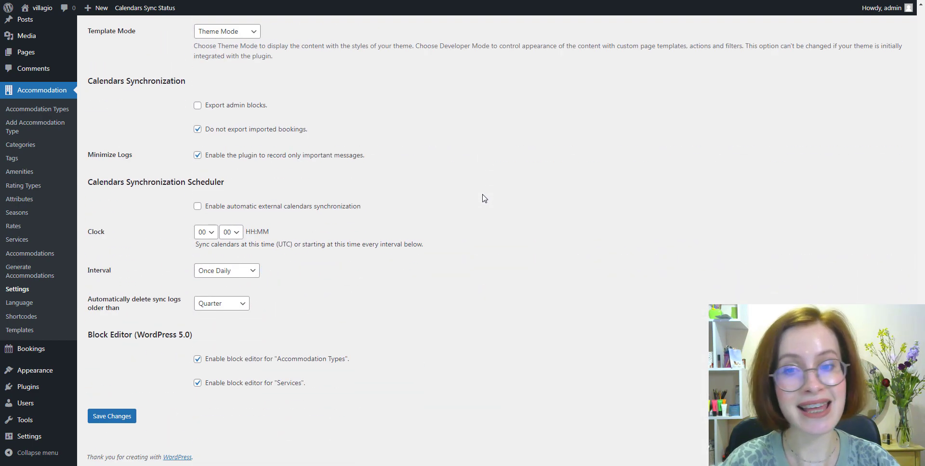
left_click(113, 422)
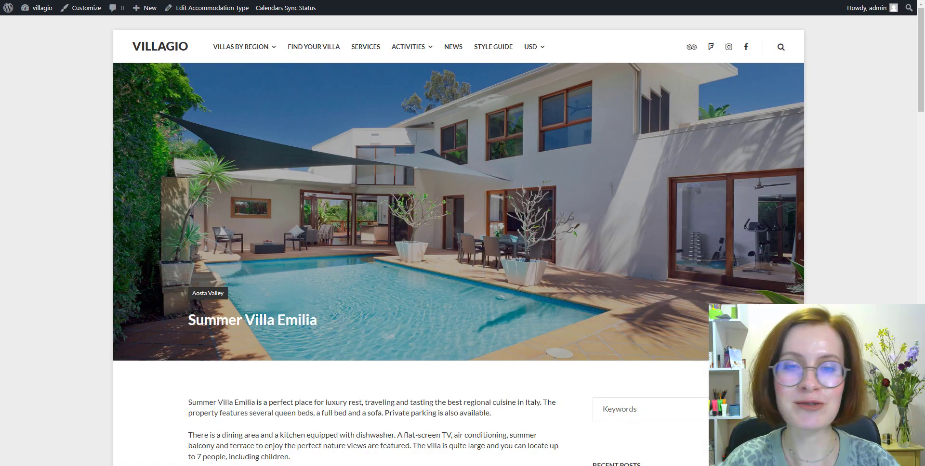
Bring the availability calendar on the Summer Villa Emilia page to May and June 2023.
scroll(457, 241, "down", 20)
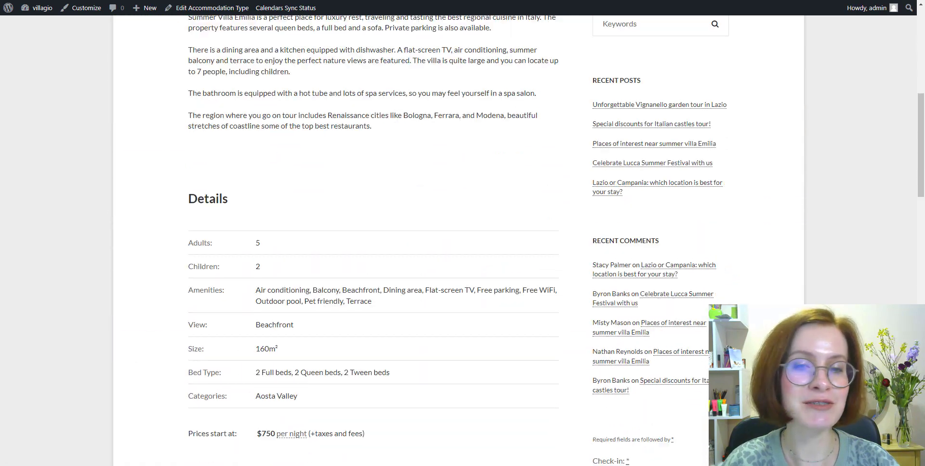
left_click_drag(922, 281, 921, 295)
left_click(388, 33)
left_click(388, 32)
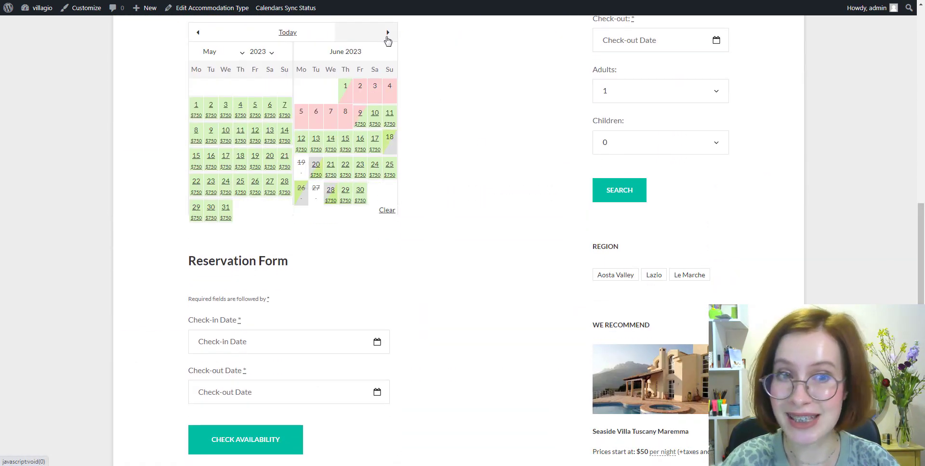
Select a stay of 1–7 May 2023 in the calendar and replace it with 8–14 May 2023.
left_click(195, 110)
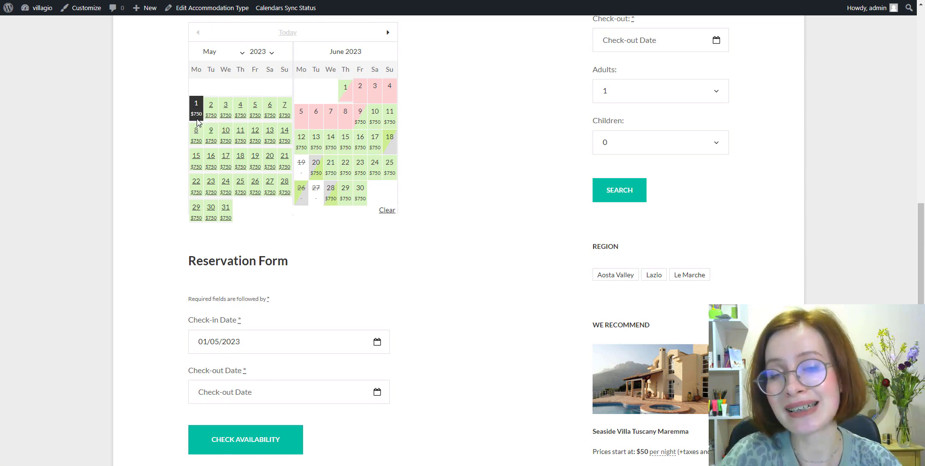
left_click(285, 115)
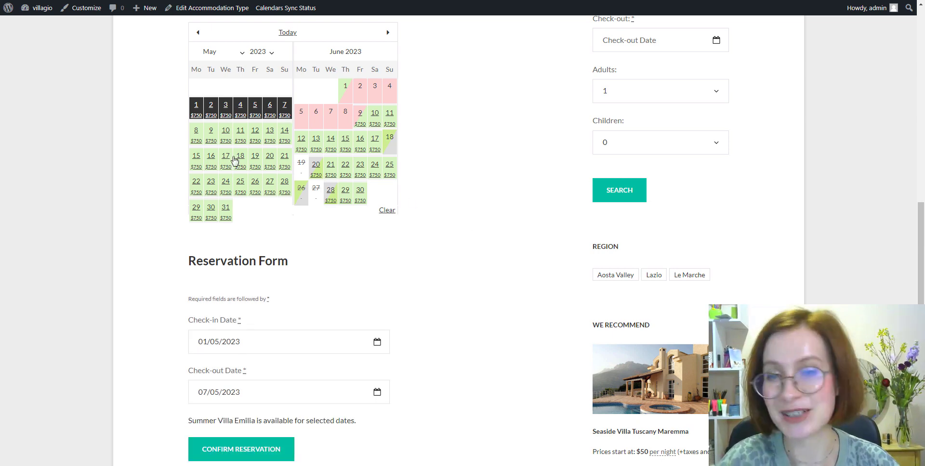
left_click(197, 139)
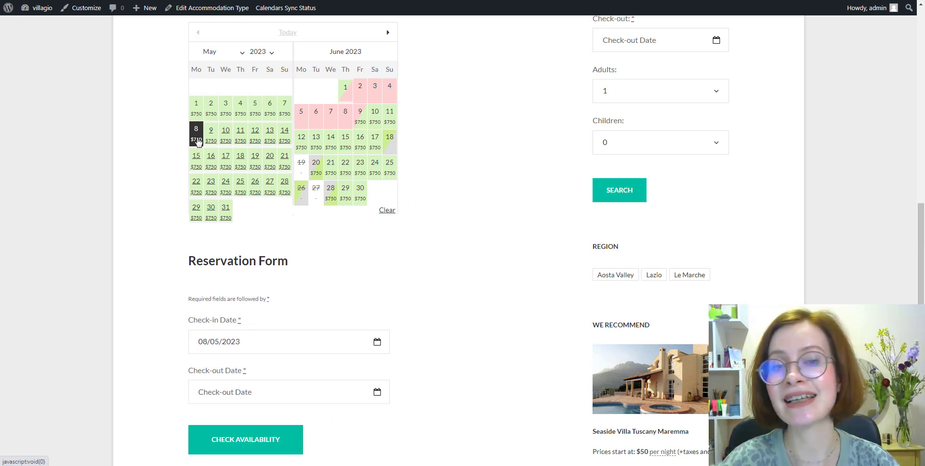
left_click(285, 141)
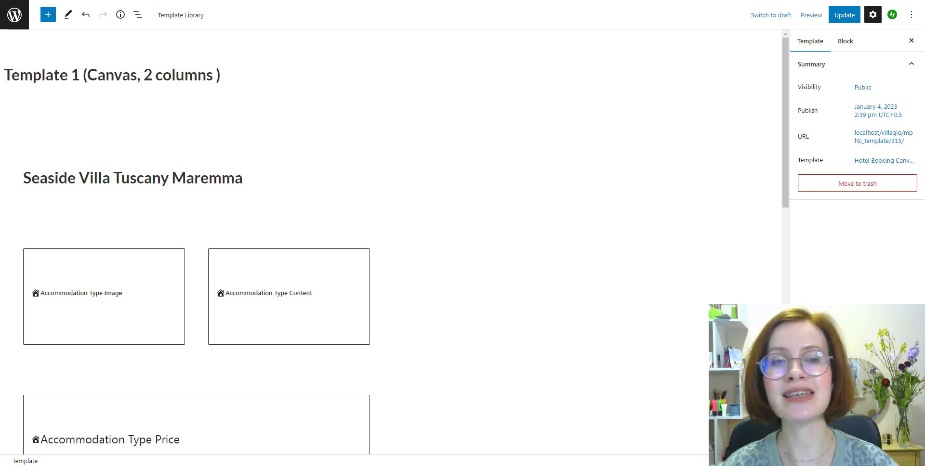
Examine the accommodation blocks in the two-column Canvas template, down to the availability calendar and booking form.
scroll(392, 241, "down", 4)
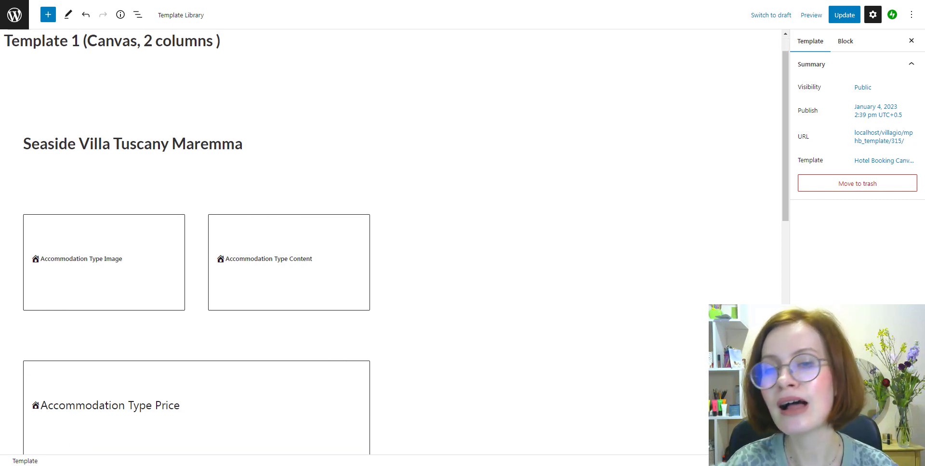
scroll(391, 240, "down", 5)
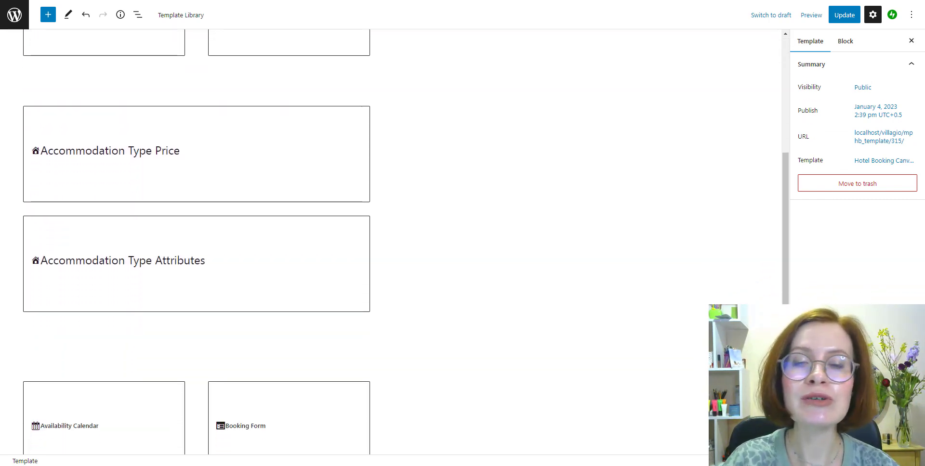
scroll(391, 241, "down", 1)
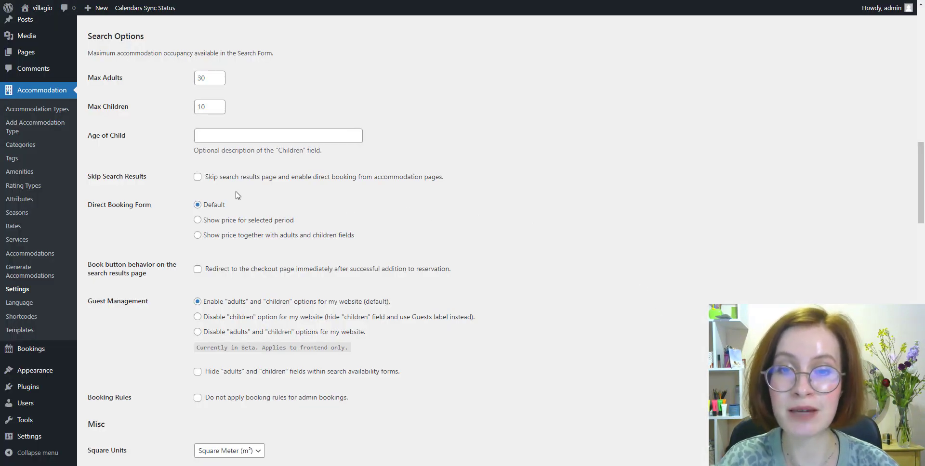
Turn on skipping the search results page in the Search Options.
left_click(197, 178)
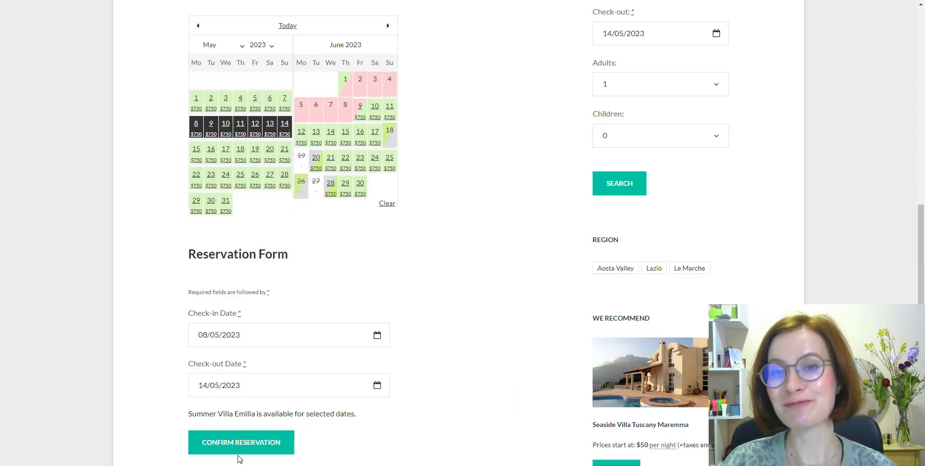
Proceed with the 8–14 May 2023 reservation and set the guests to 3 adults and 1 child.
left_click(237, 453)
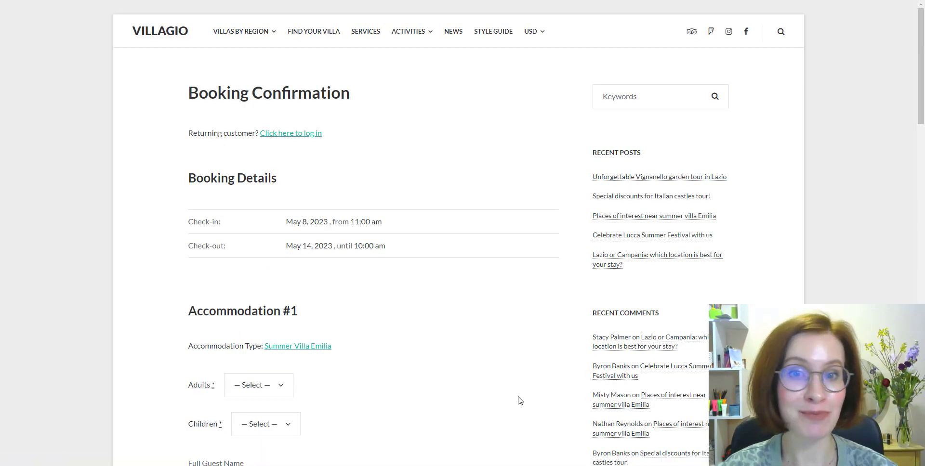
scroll(520, 401, "down", 1)
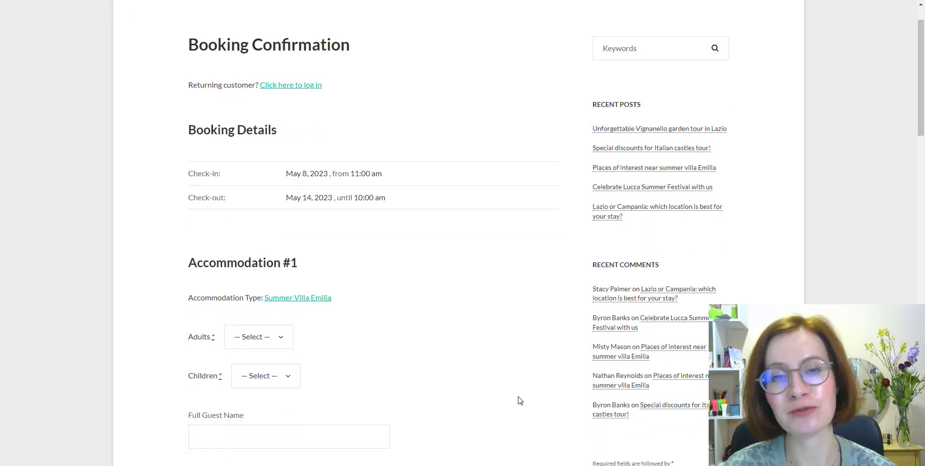
scroll(520, 401, "down", 2)
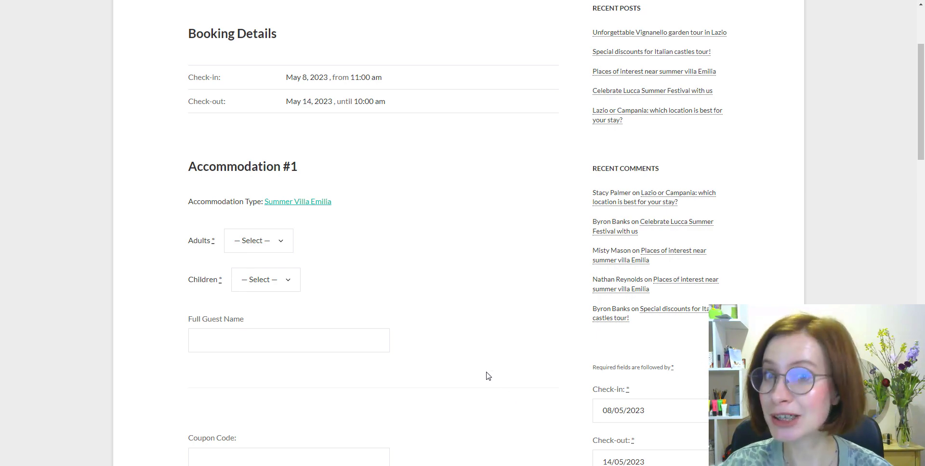
left_click(282, 248)
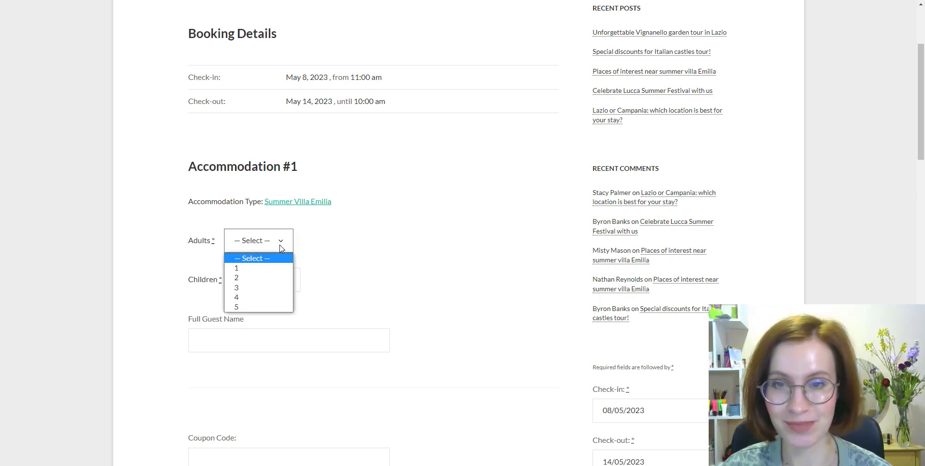
left_click(278, 293)
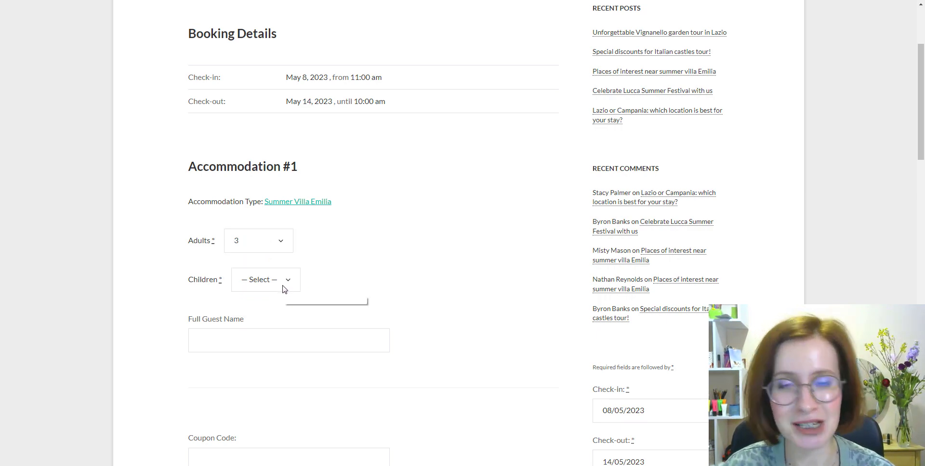
left_click(284, 289)
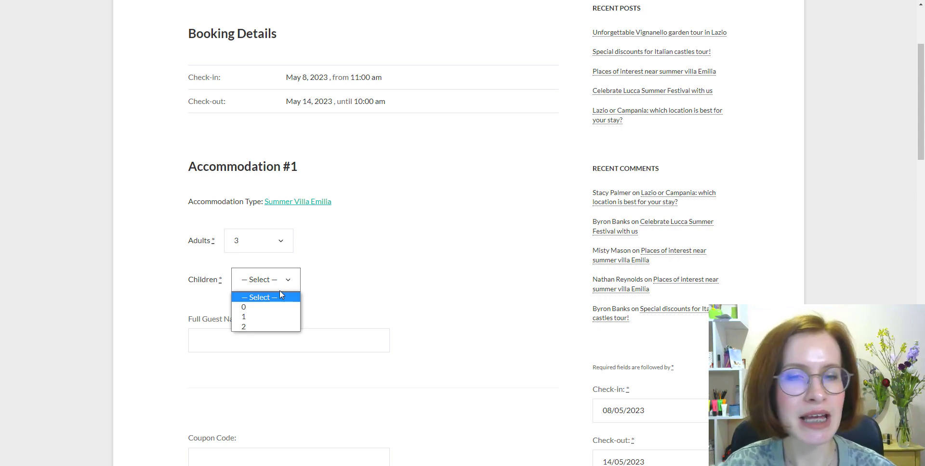
left_click(281, 317)
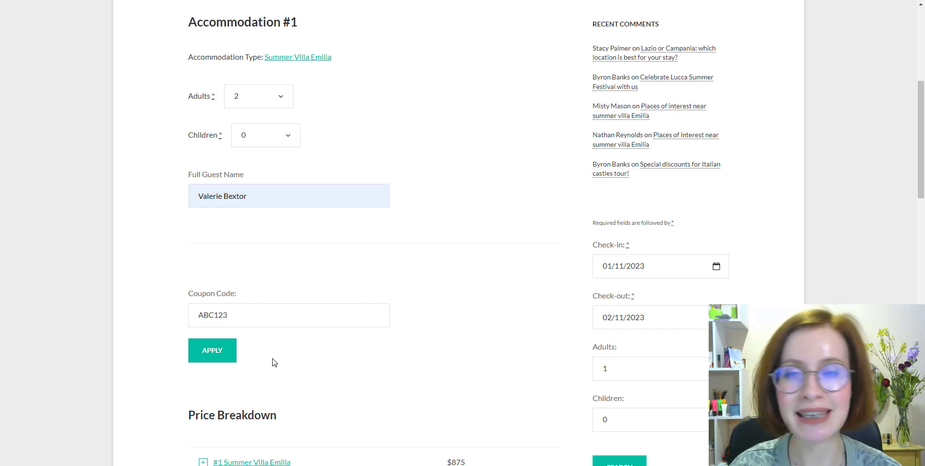
Apply coupon code ABC123 to the Summer Villa Emilia booking and check the price breakdown.
left_click(213, 351)
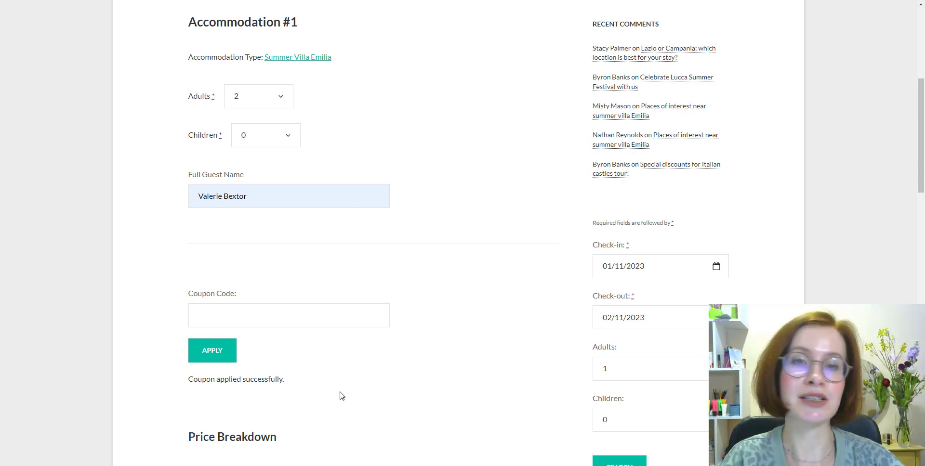
scroll(340, 396, "down", 4)
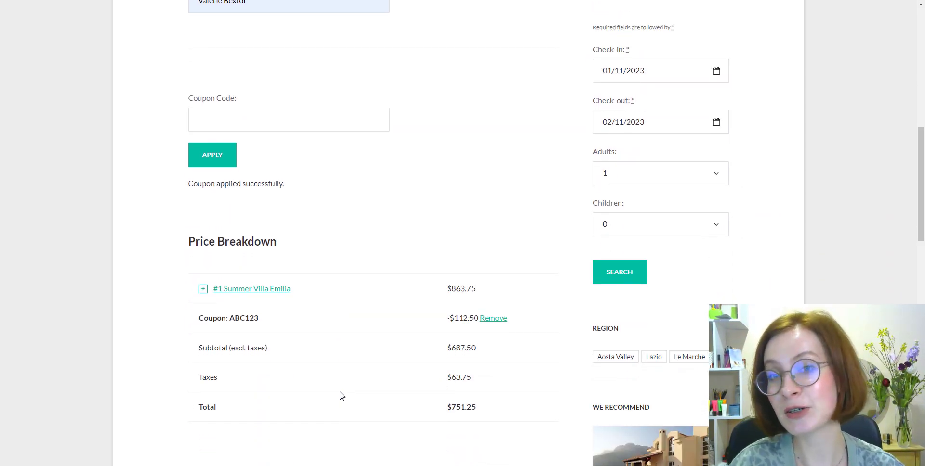
scroll(341, 396, "down", 1)
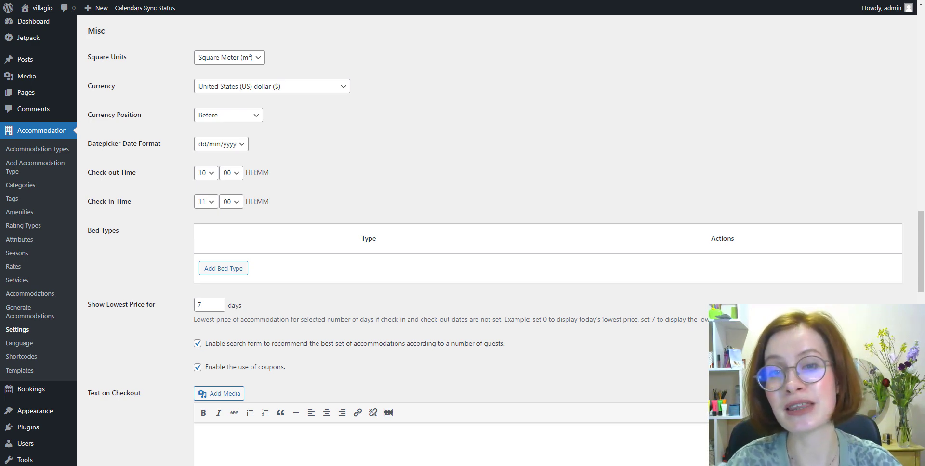
Set the minimum days before check-in to 120 for the new coupon ABC123.
scroll(548, 241, "down", 5)
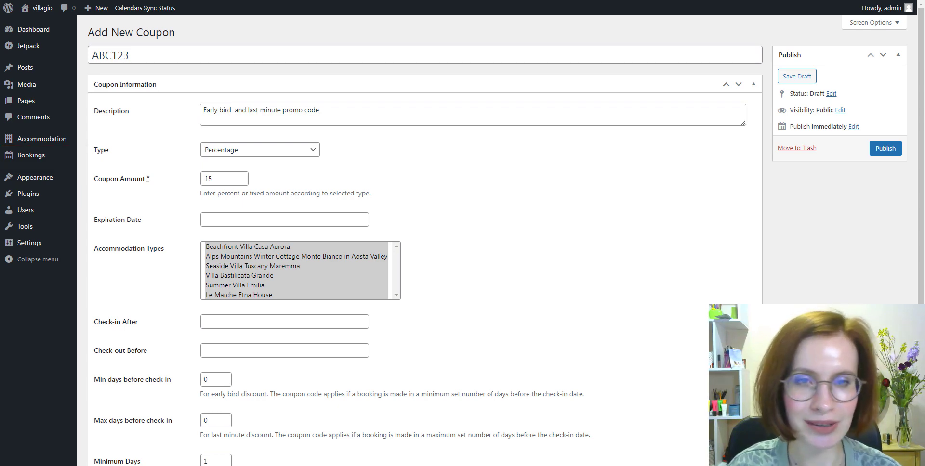
scroll(419, 240, "down", 3)
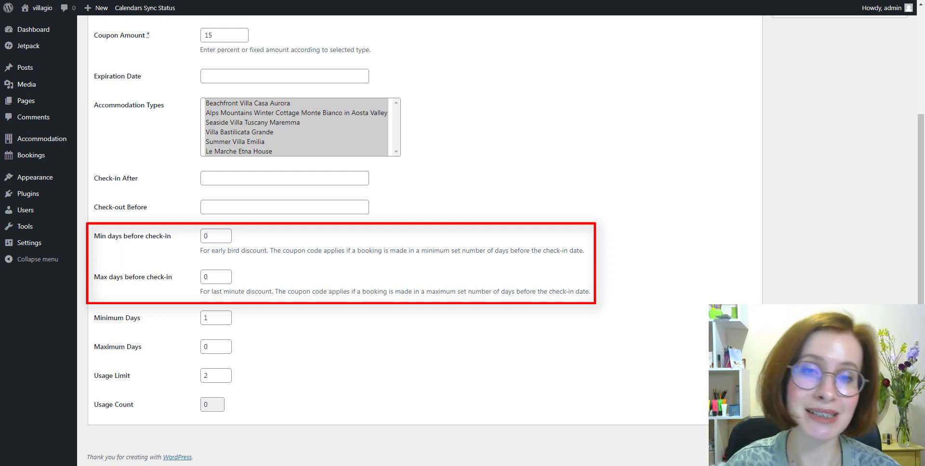
double_click(203, 237)
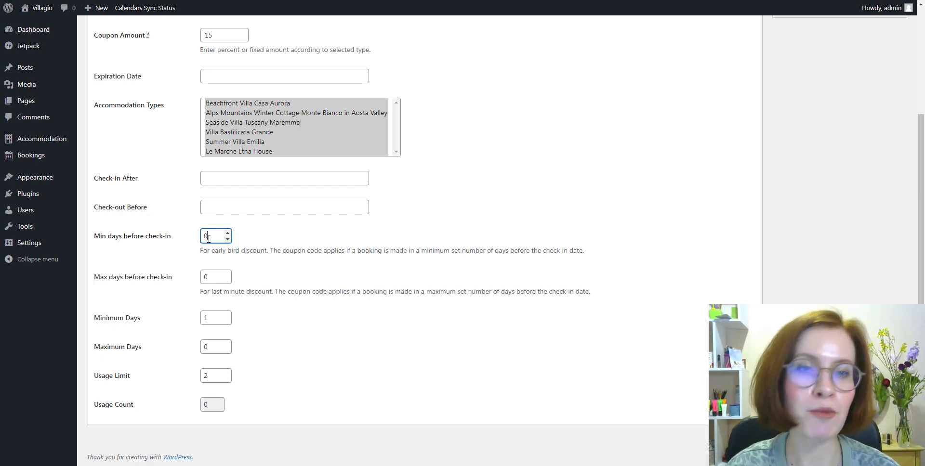
type("120")
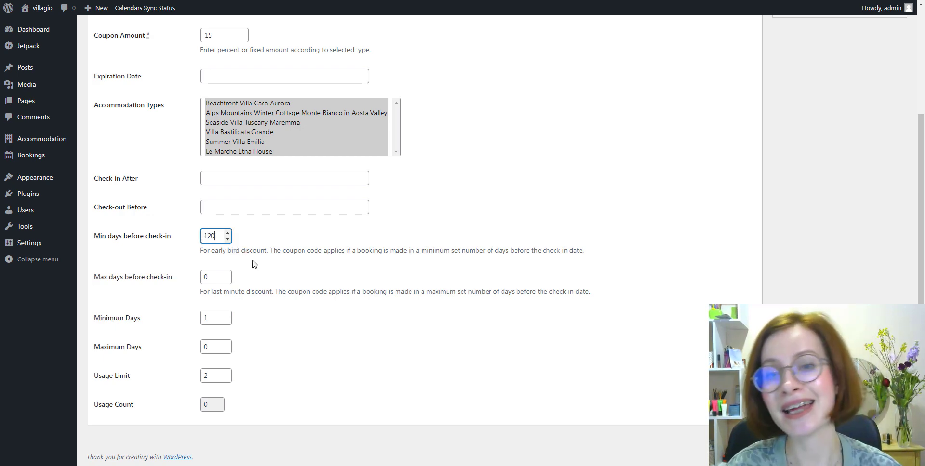
Set the coupon's maximum days before check-in to 1 and publish the coupon.
double_click(203, 277)
type("1")
left_click(263, 279)
scroll(625, 334, "up", 3)
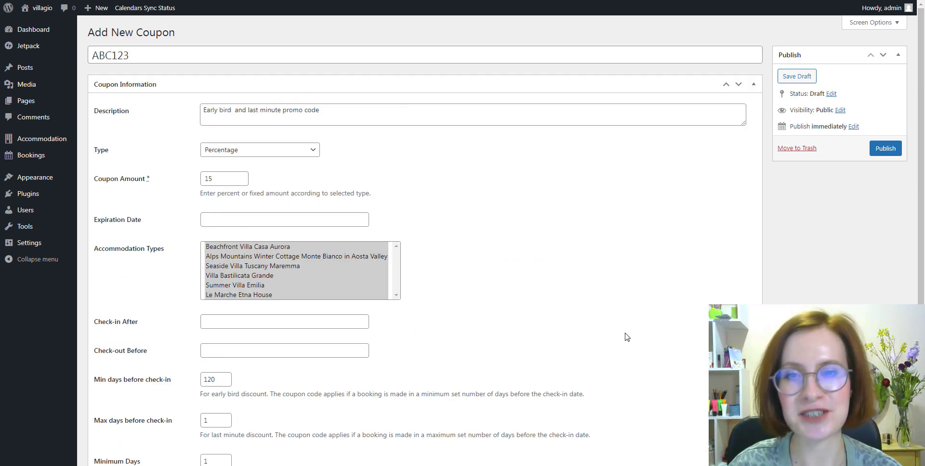
left_click(885, 149)
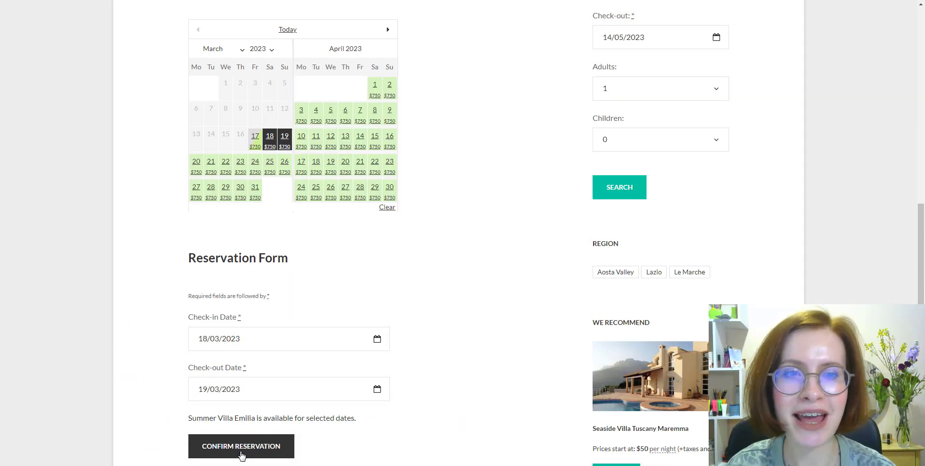
Confirm the Summer Villa Emilia reservation for 18–19 March 2023 and set the guests to 2 adults and 0 children.
left_click(241, 455)
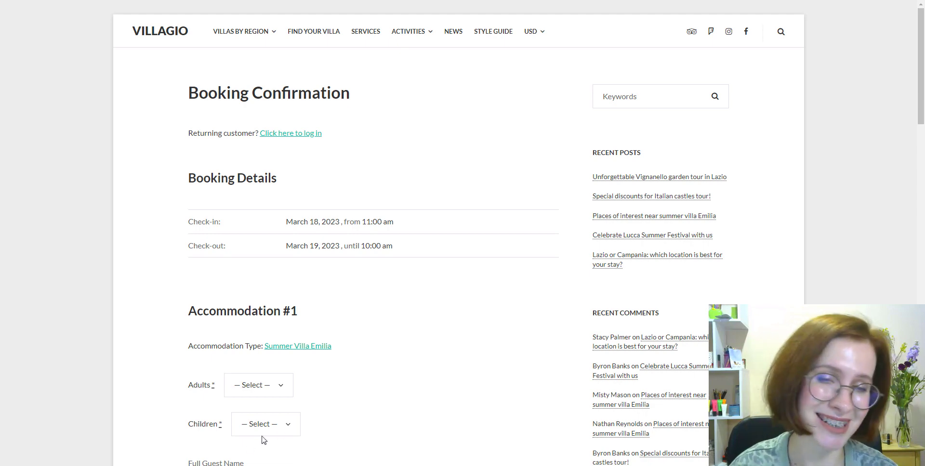
scroll(407, 420, "down", 2)
scroll(407, 420, "down", 1)
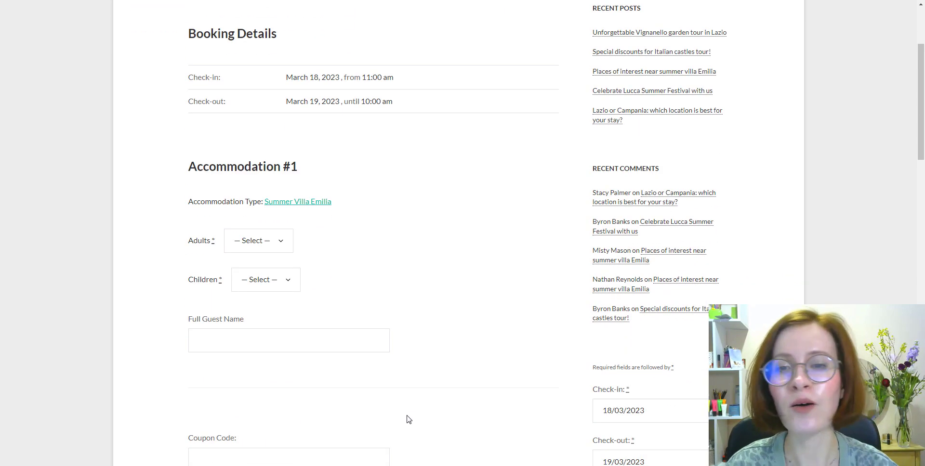
left_click(266, 241)
left_click(270, 282)
left_click(266, 279)
left_click(260, 307)
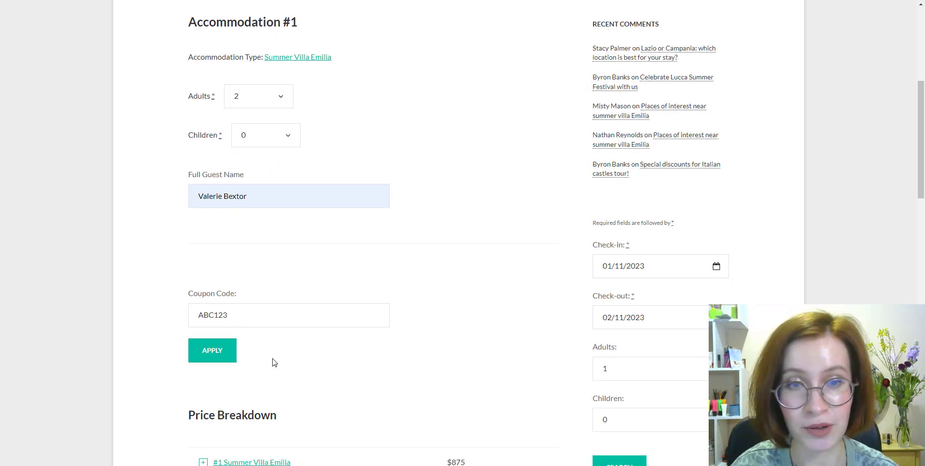
Apply coupon code ABC123 to the Summer Villa Emilia booking for 1–2 November 2023 and review the price breakdown.
left_click(213, 358)
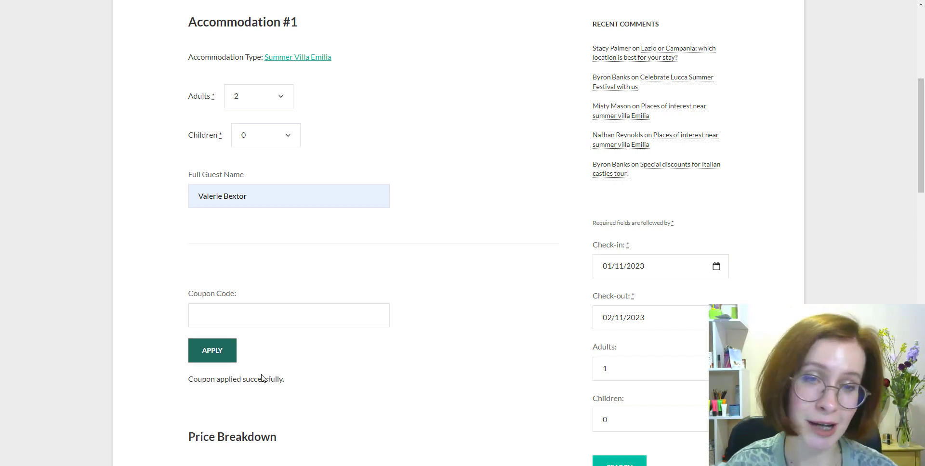
scroll(341, 394, "down", 4)
scroll(341, 396, "down", 1)
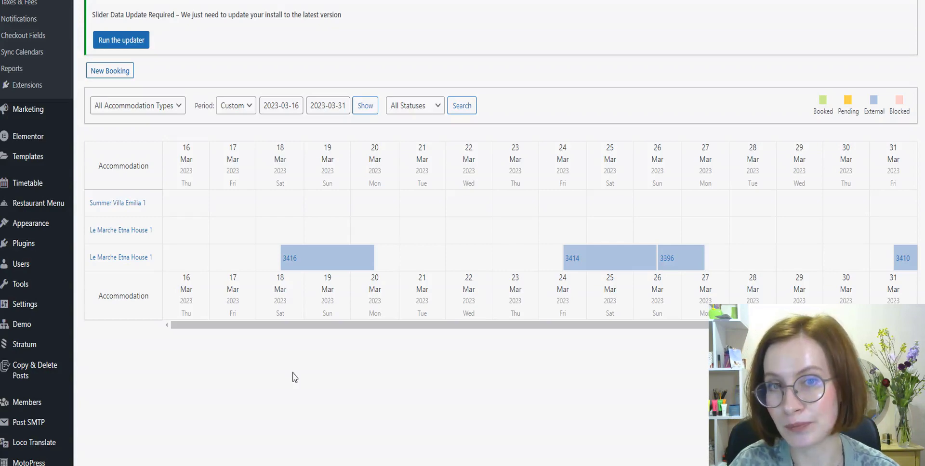
View the details of the external Le Marche Etna House booking starting 18 March 2023 in the bookings calendar.
mouse_move(289, 267)
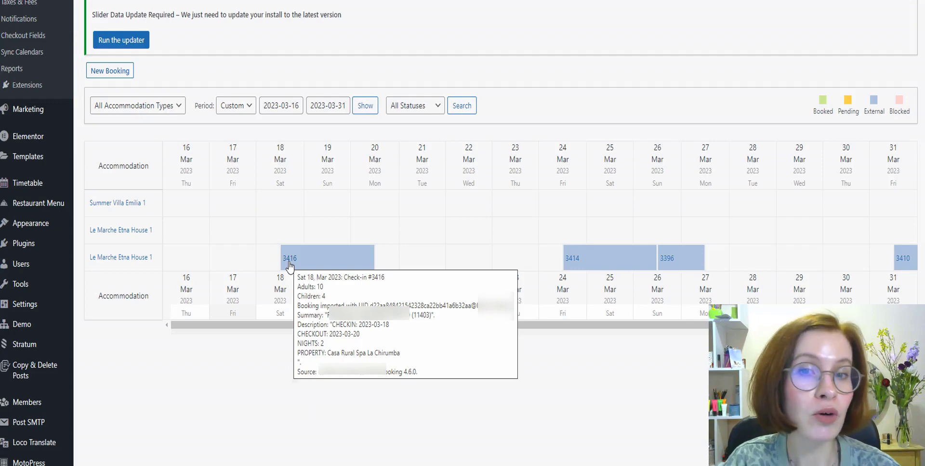
left_click(289, 267)
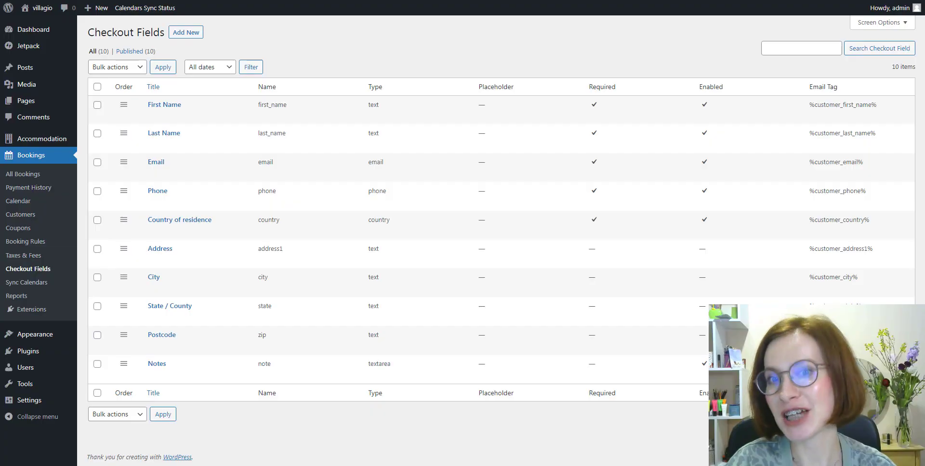
Start a new checkout field and set its type to Paragraph.
left_click(186, 32)
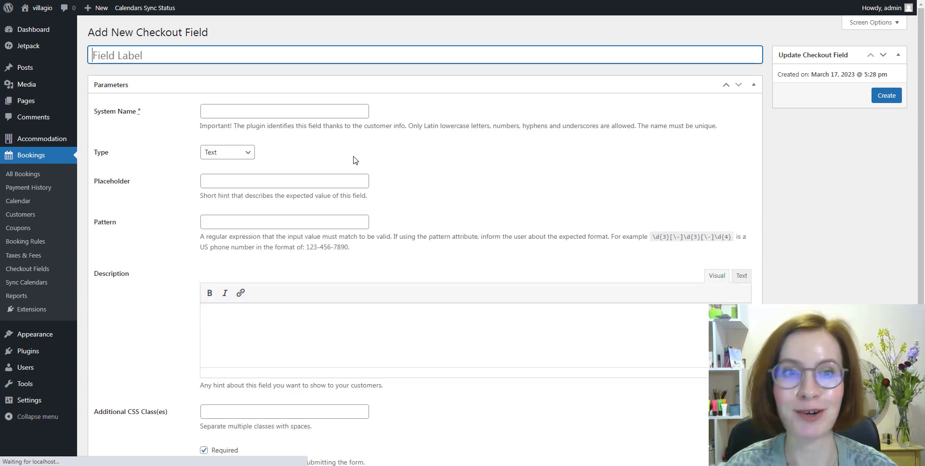
left_click(251, 154)
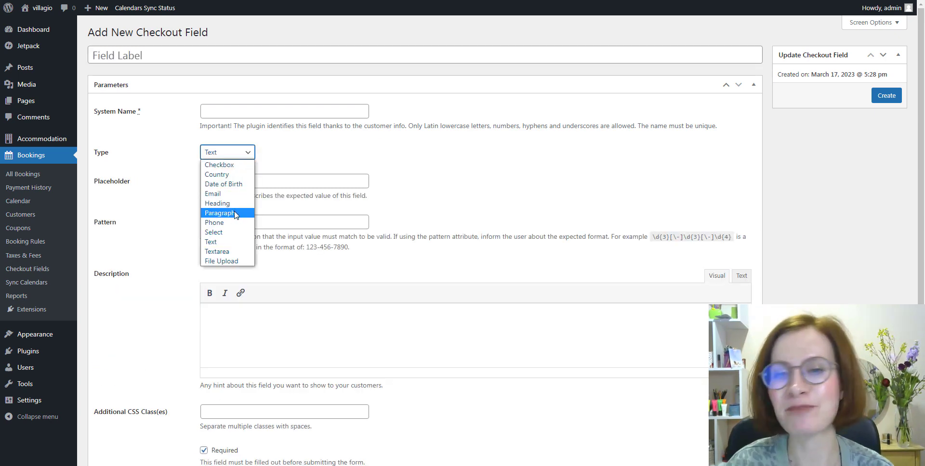
left_click(236, 215)
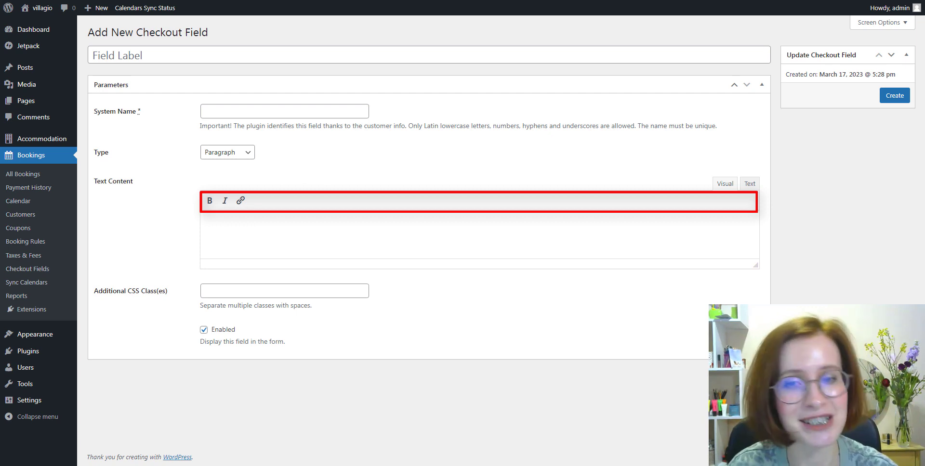
Change the new checkout field's type to File Upload and allow the file types png, pdf, jpeg.
left_click(248, 153)
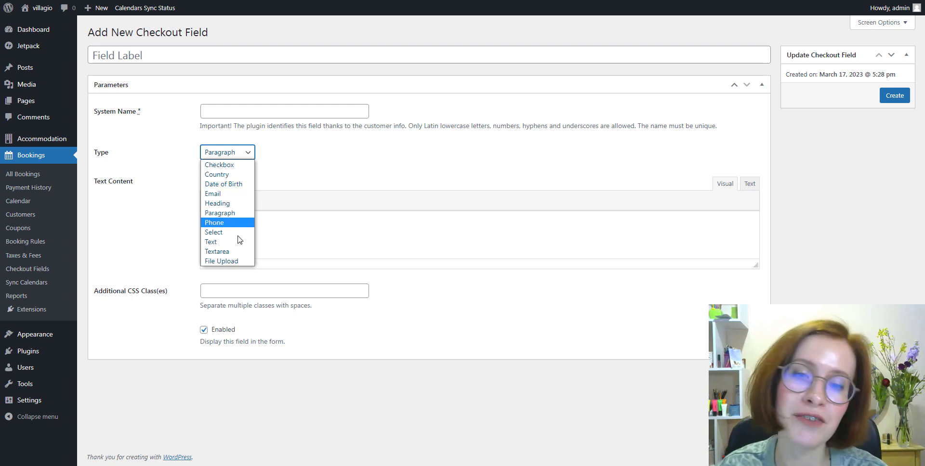
left_click(241, 263)
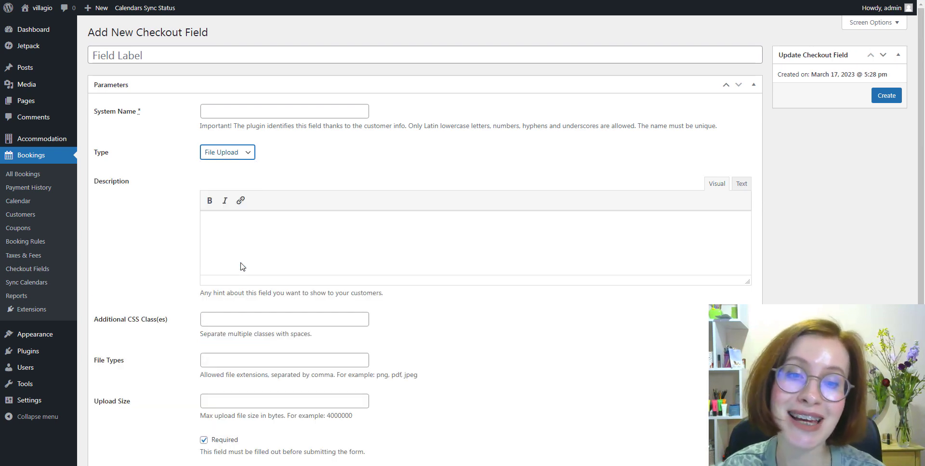
left_click(577, 337)
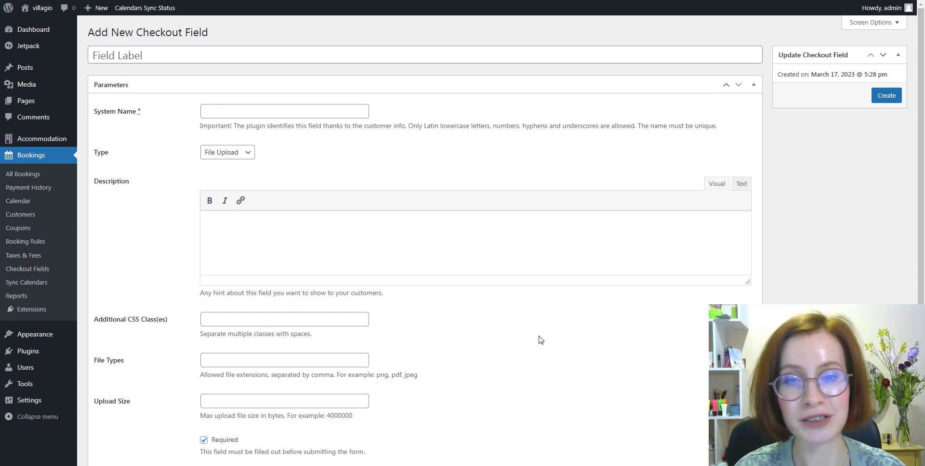
type("png, pdf, jpeg")
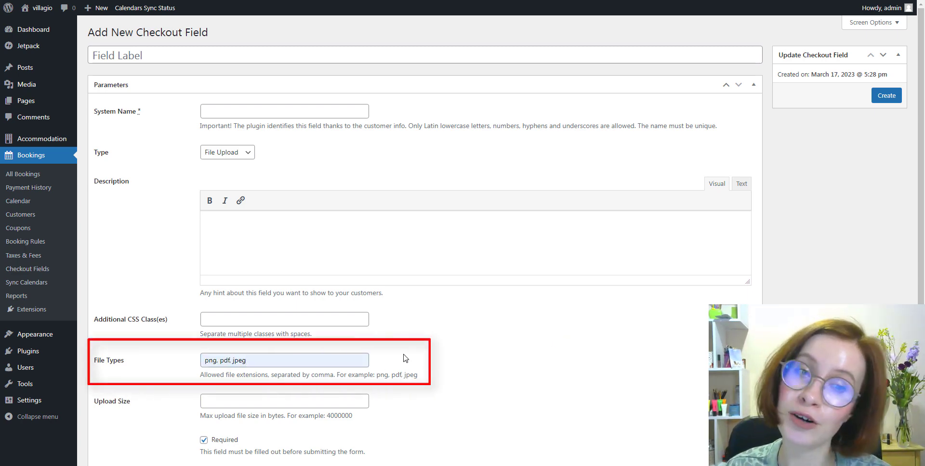